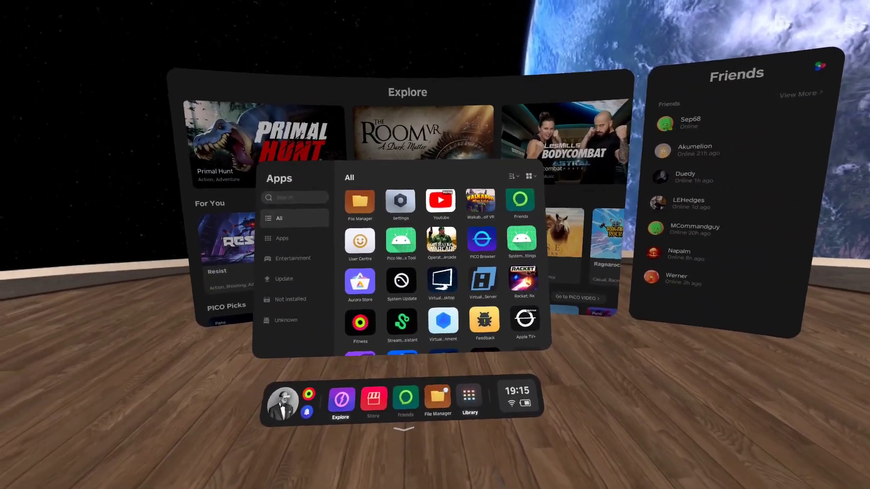
Check the downloaded APKs on the headset, then open the Share link page for the paired headset.
click(440, 428)
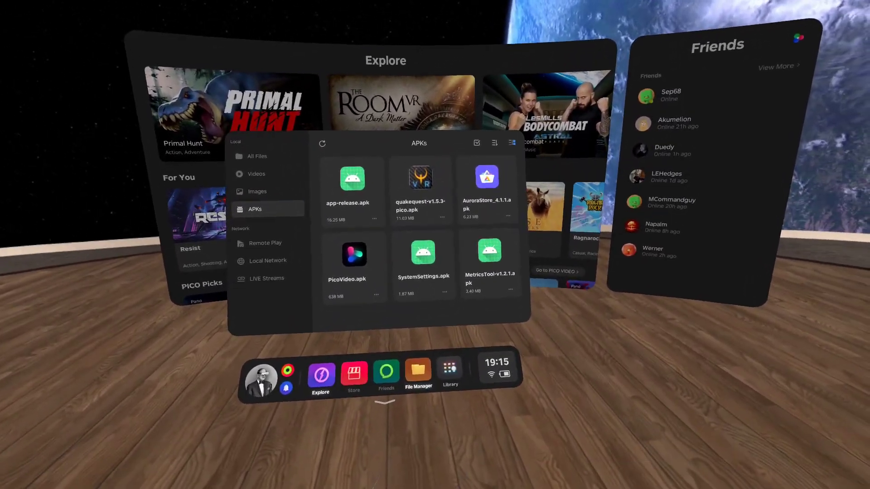
click(465, 421)
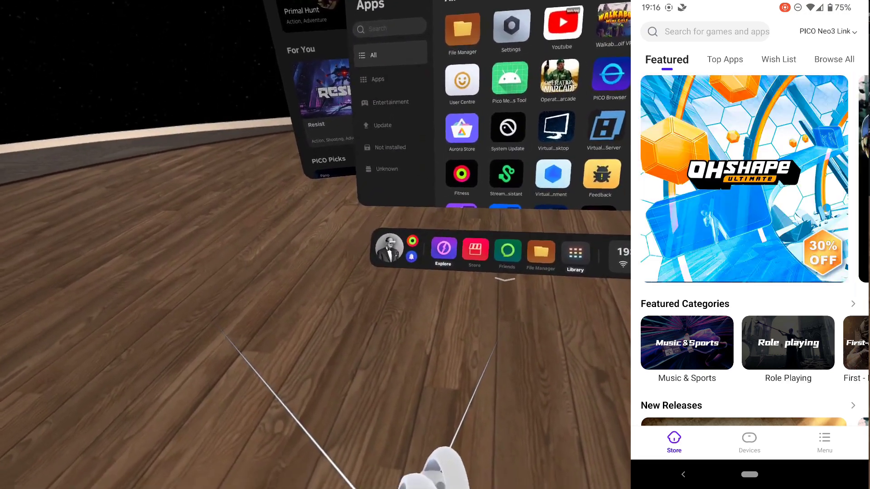
click(749, 441)
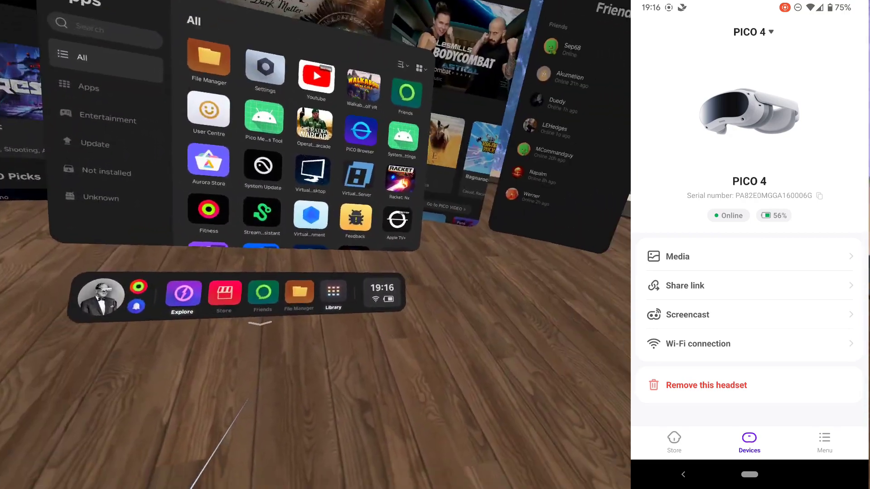
click(685, 285)
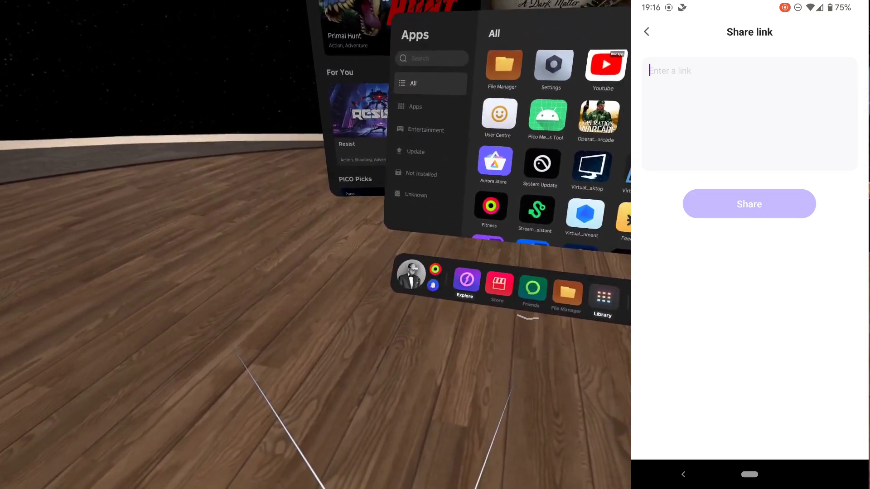
Paste the copied Google Drive download link and share it to the PICO 4 headset.
click(649, 71)
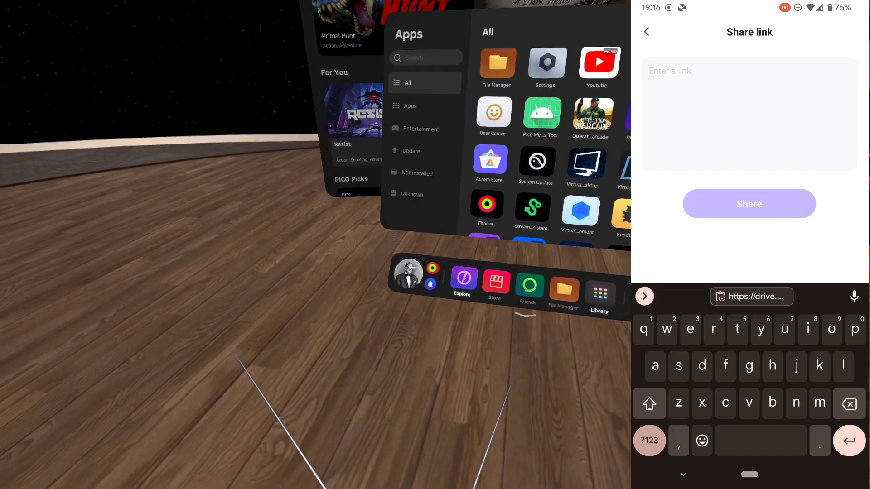
click(649, 72)
click(649, 84)
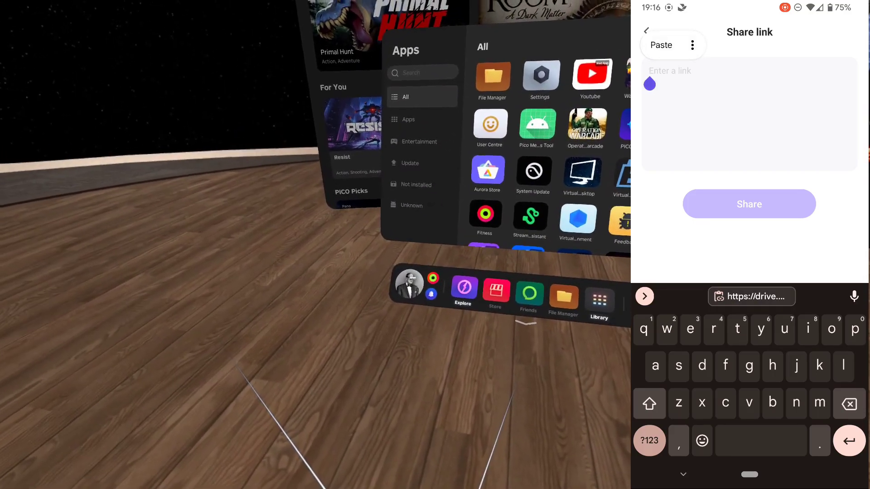
click(751, 296)
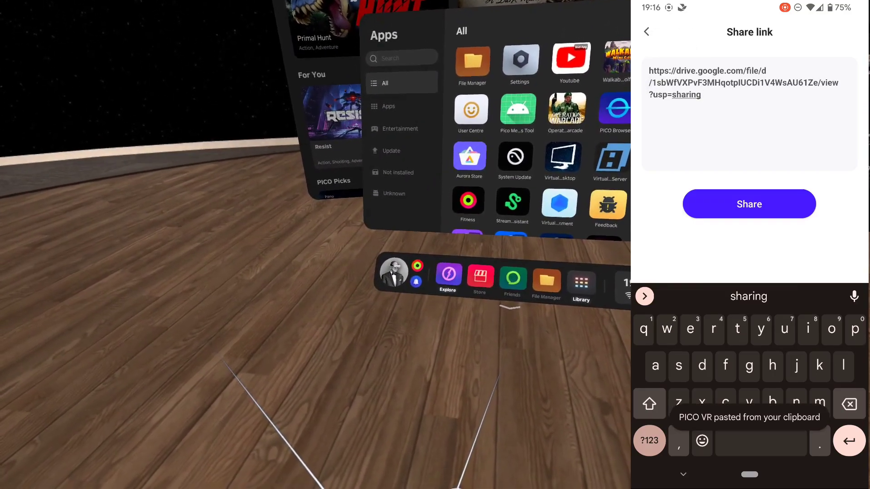
click(749, 204)
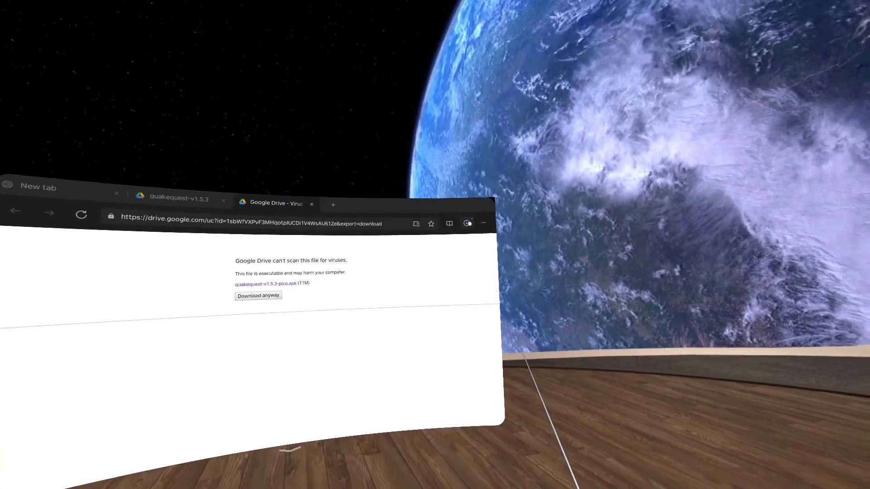
Open the downloaded quakequest-v1.5.3-pico.apk from Pico Browser's downloads to bring up its install prompt.
click(469, 218)
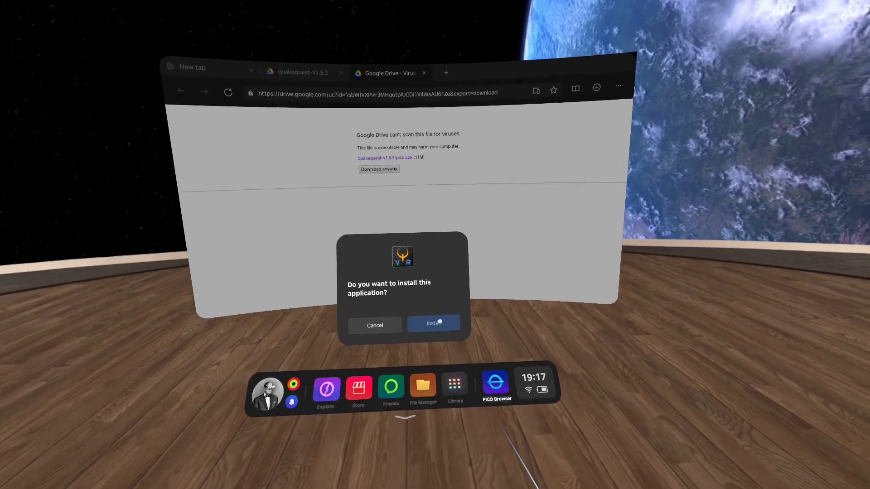
Install QuakeQuest, then find it under the Unknown category in the app library.
click(429, 404)
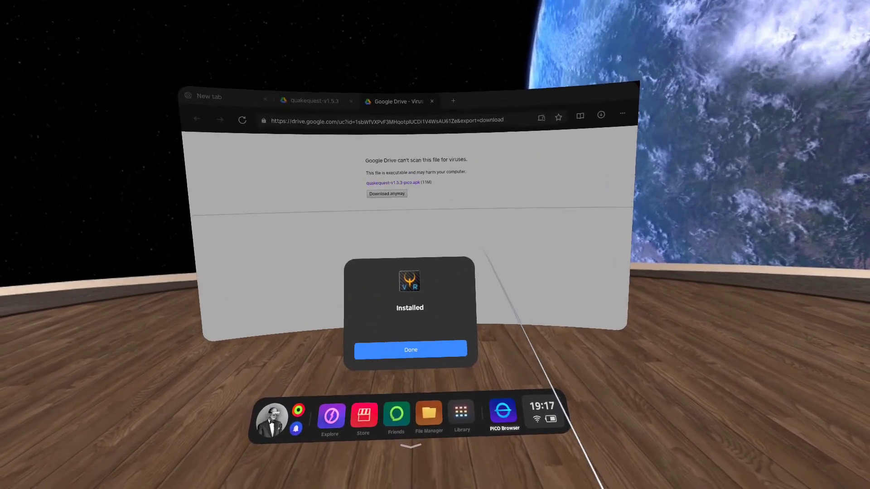
click(410, 350)
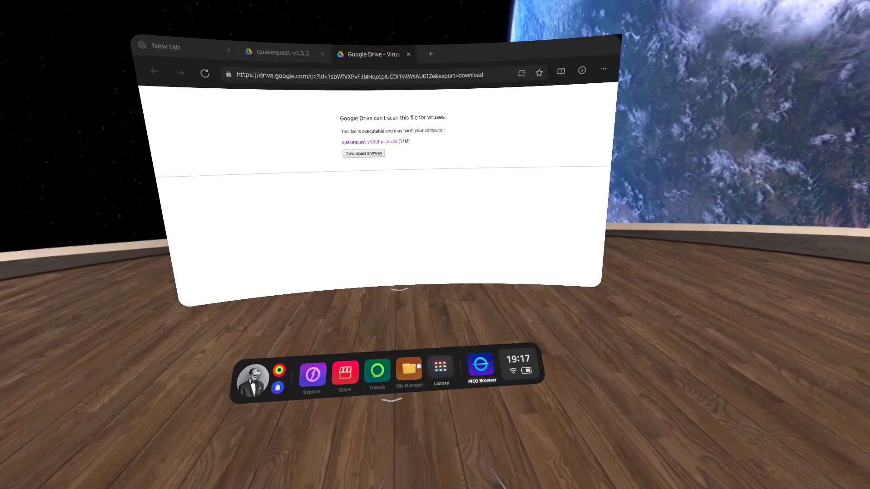
click(440, 367)
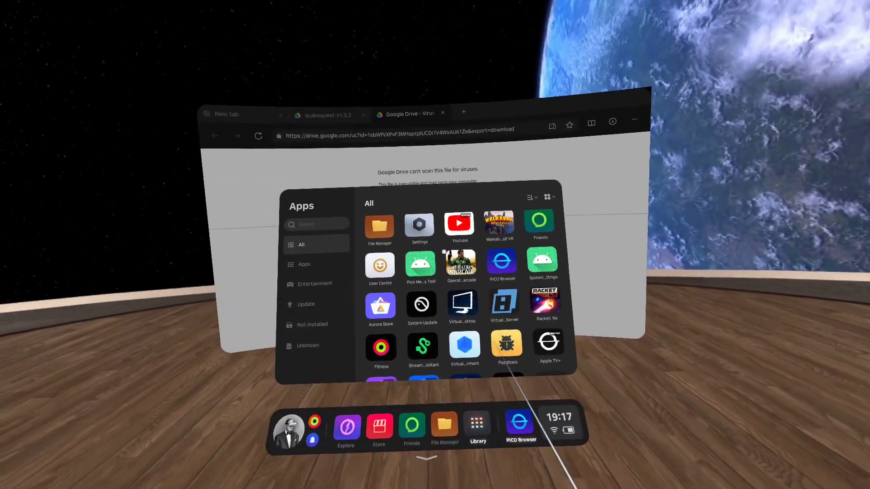
scroll(407, 358, down, 1)
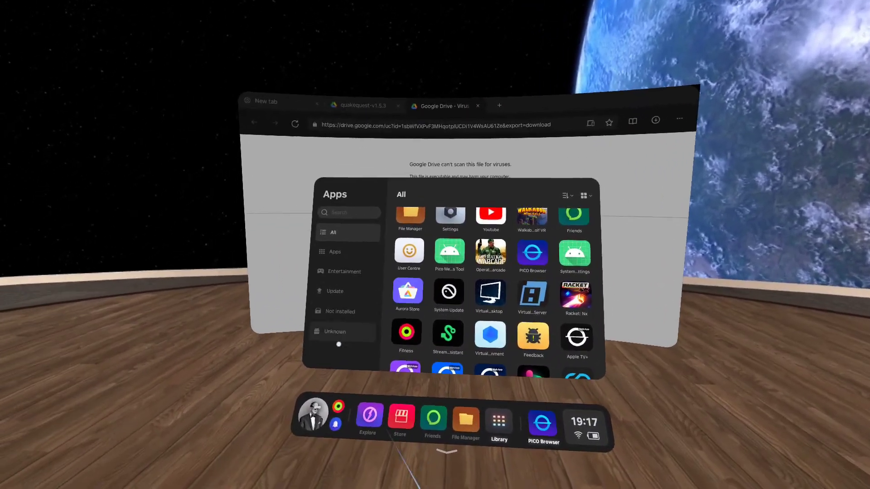
click(288, 374)
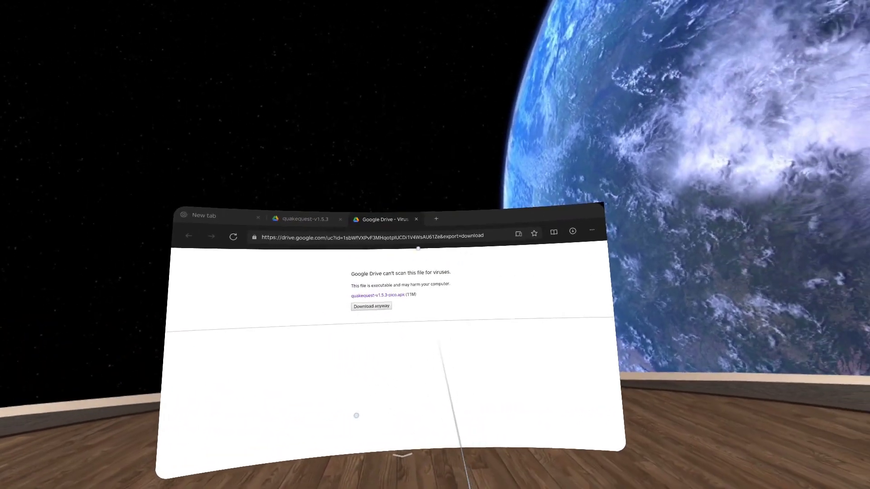
In a new tab, go from sidequestvr.com to the SideQuestVR/Lite v1.19 GitHub releases page.
click(428, 218)
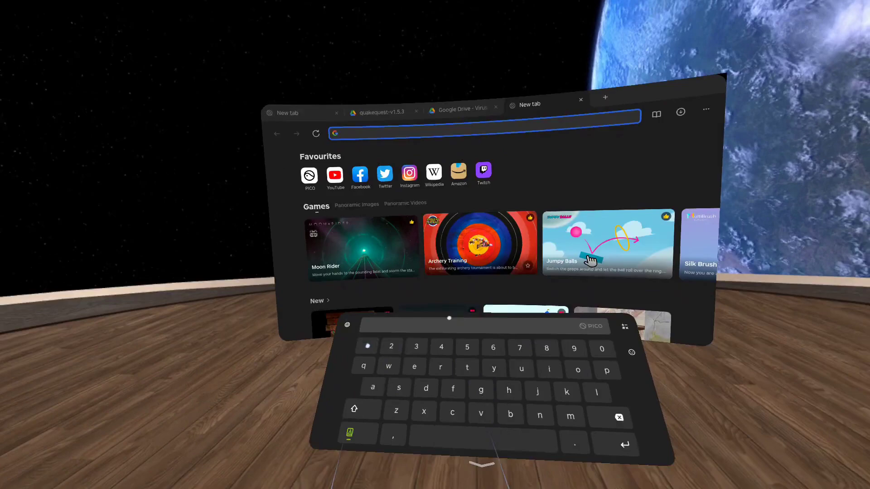
text(si)
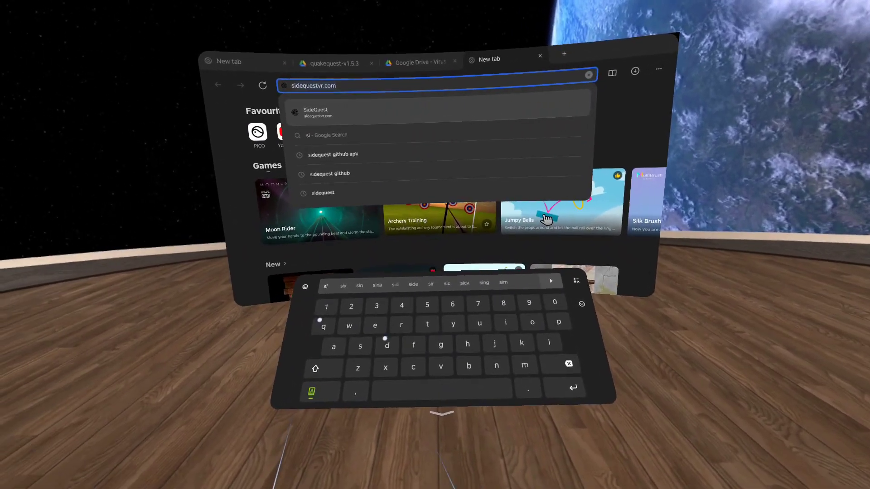
text(de)
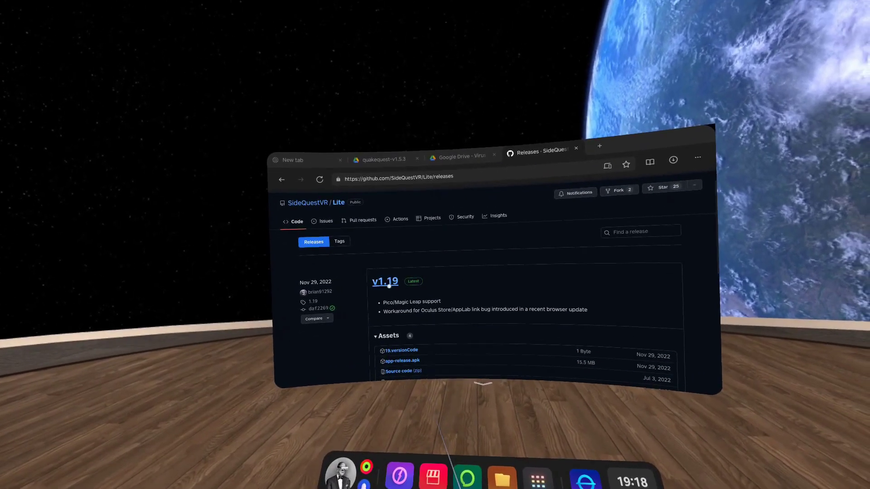
scroll(426, 290, down, 2)
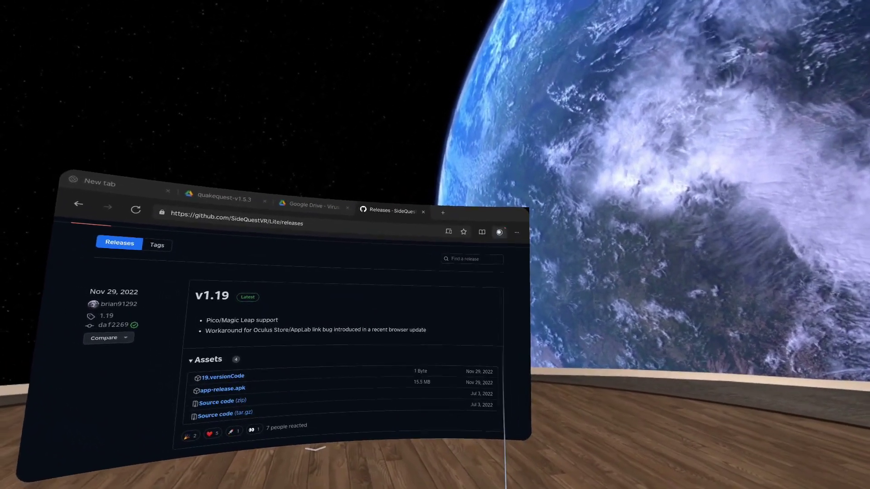
Install app-release (1).apk from the downloads and confirm SideQuest appears under All in the library.
click(499, 232)
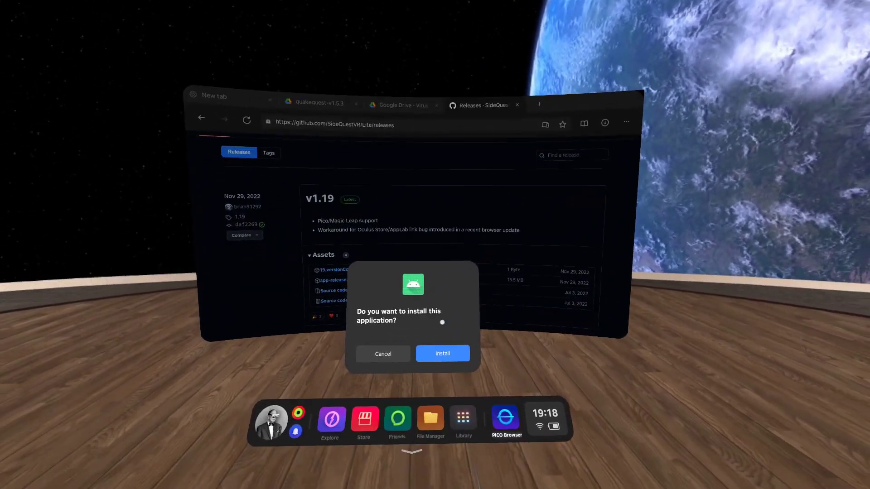
click(449, 425)
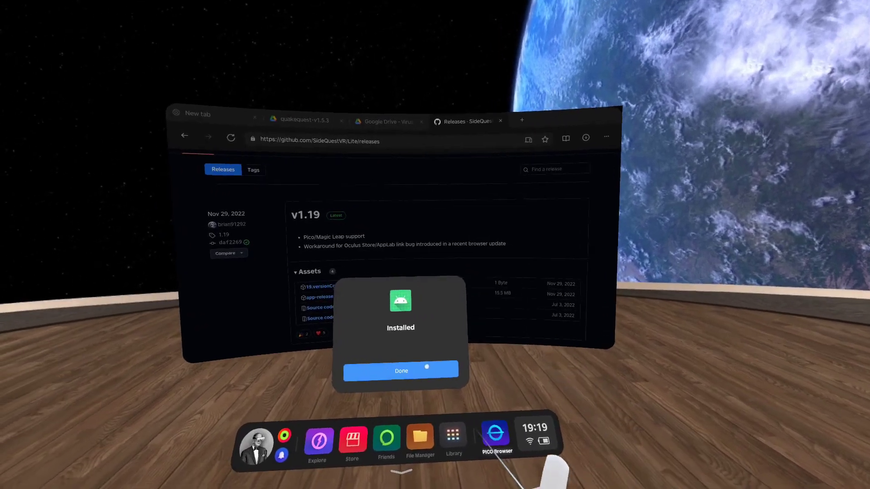
click(408, 379)
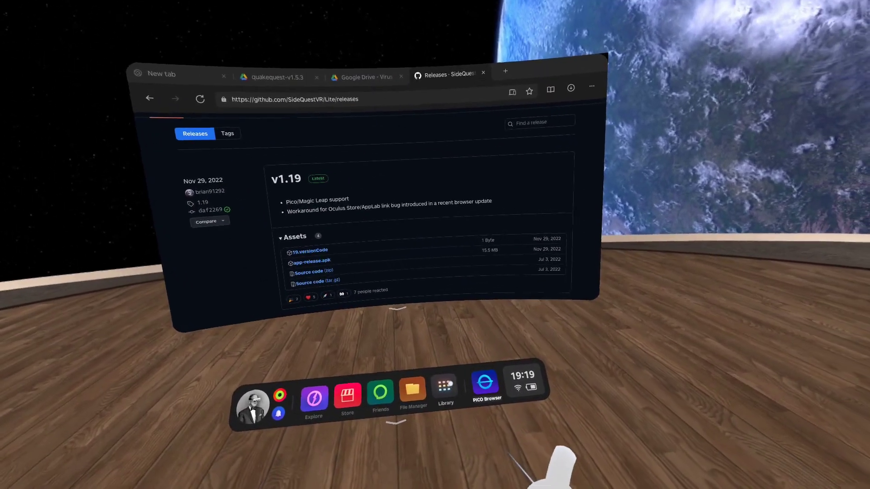
click(480, 457)
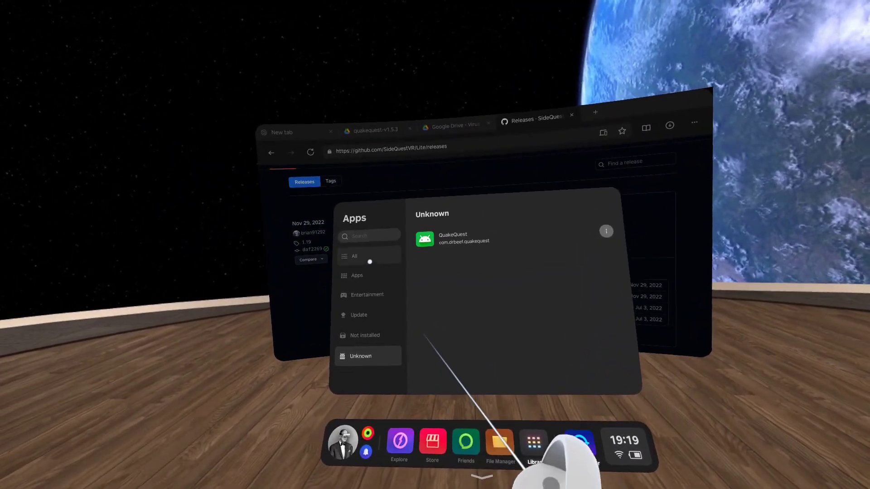
click(283, 240)
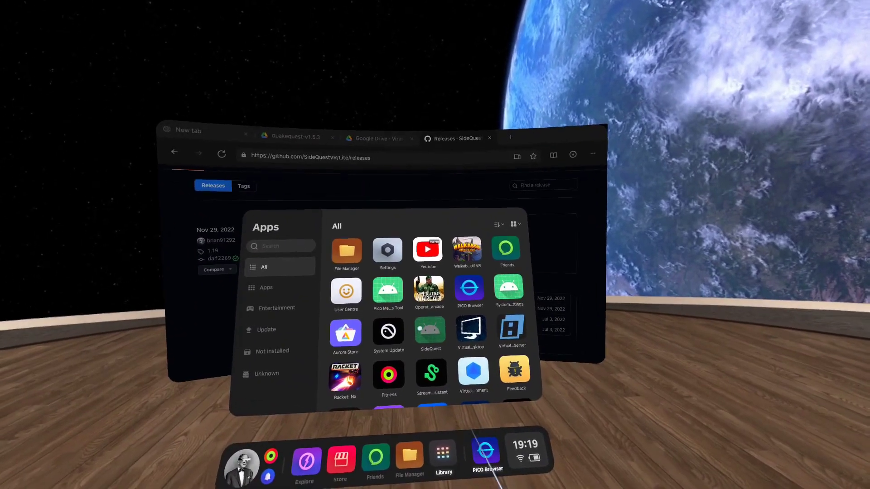
Launch SideQuest from the All apps grid so it shows its sign-in code.
click(434, 332)
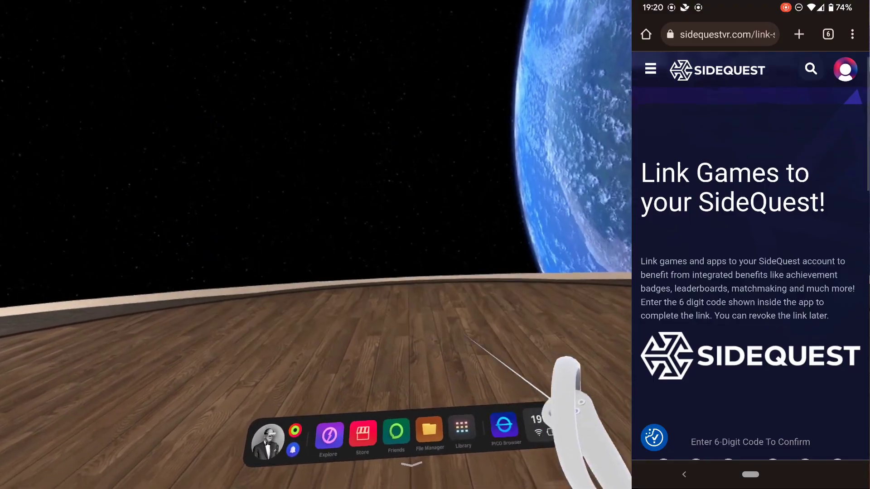
Relaunch SideQuest, enter its six-digit code at sdq.st/link on the phone, and link the app.
click(446, 382)
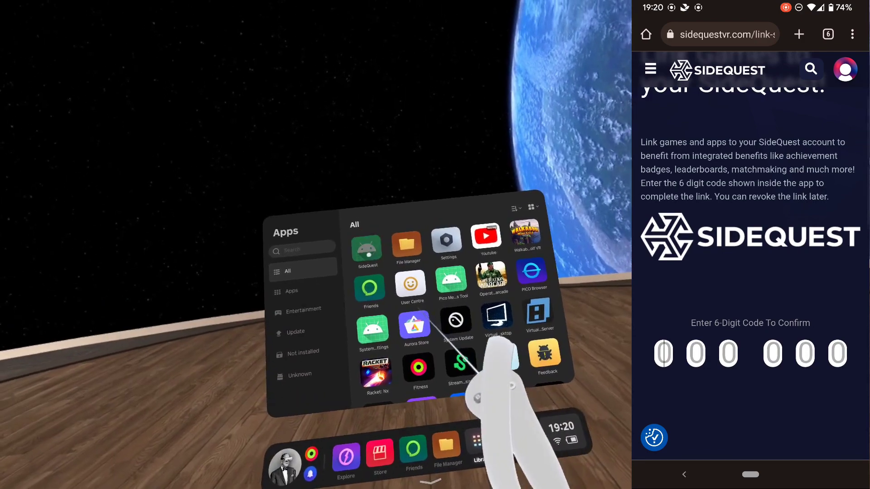
click(451, 324)
click(663, 353)
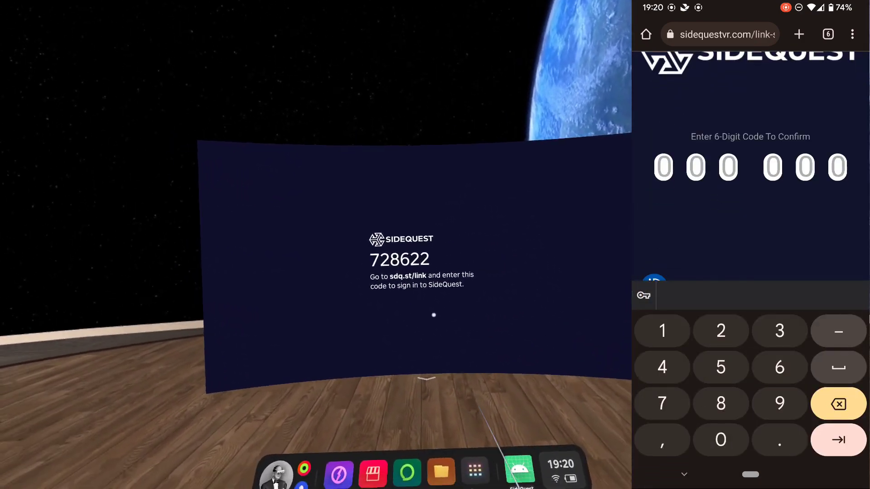
text(72)
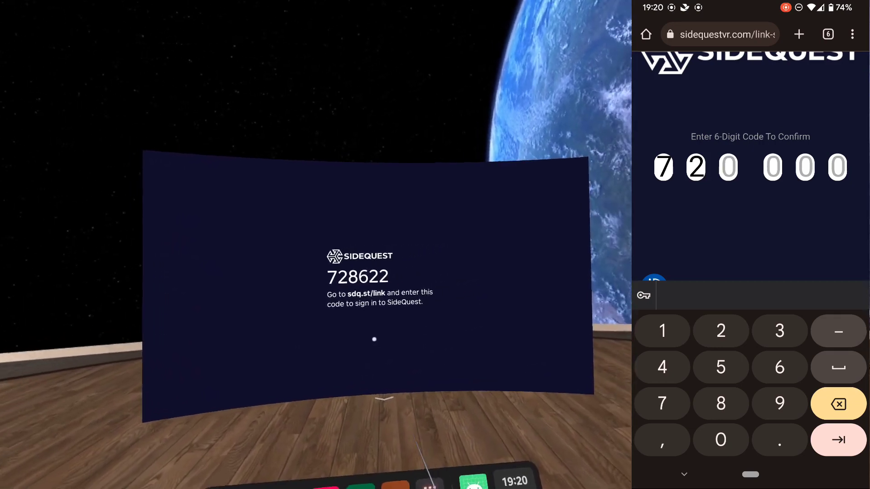
text(86)
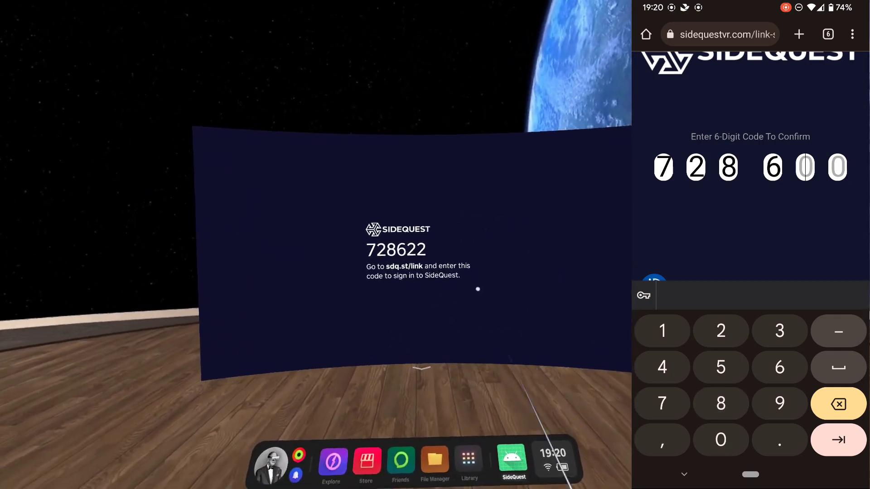
text(22)
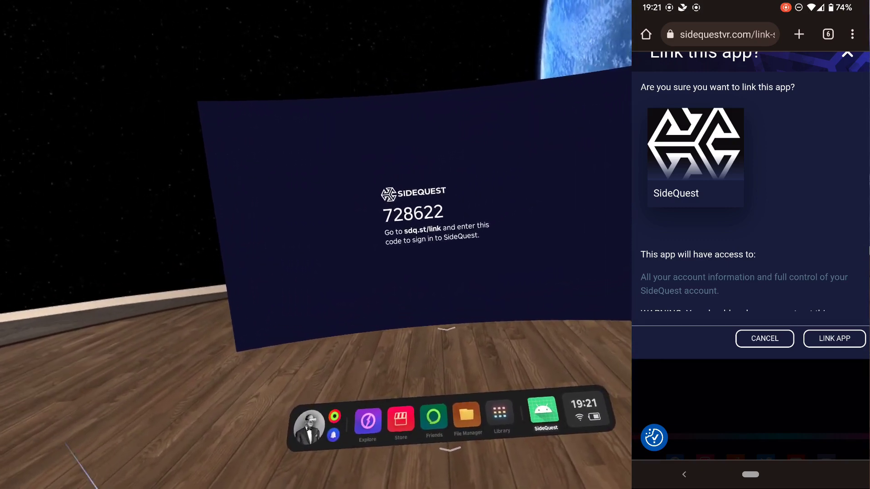
click(834, 338)
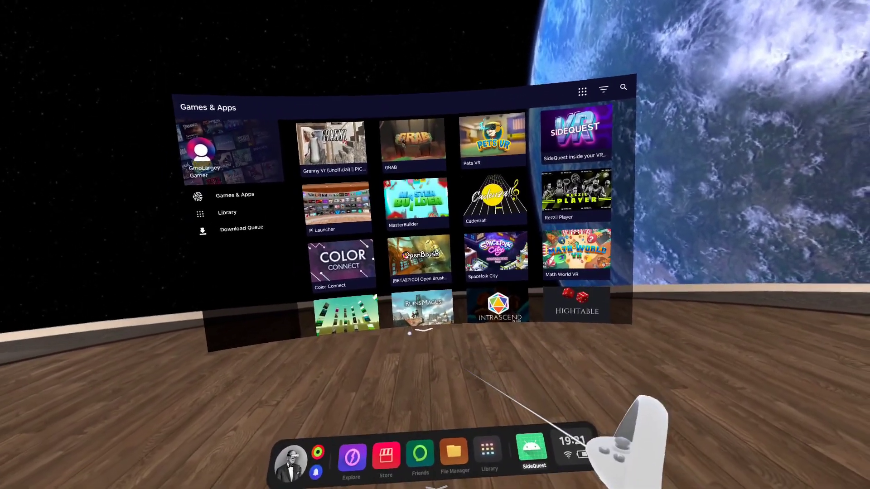
Close and relaunch SideQuest, then scroll Games & Apps to open the Quake3Pico tile.
mouse_move(414, 358)
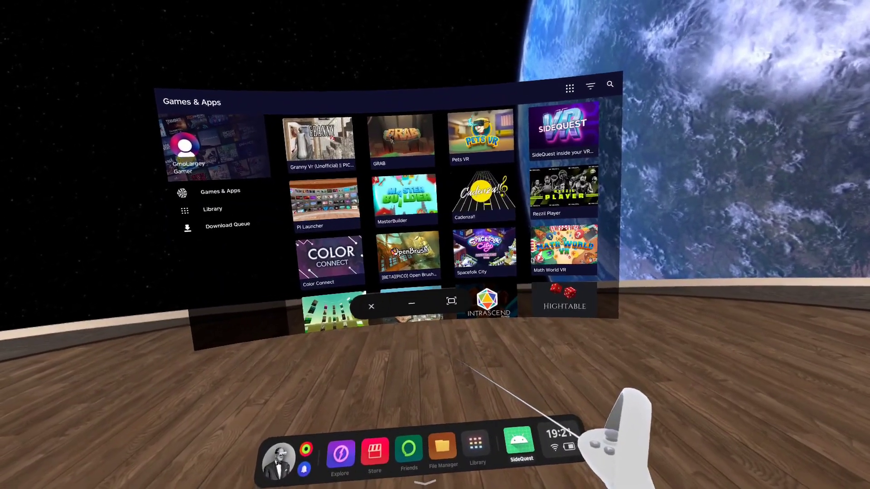
click(371, 307)
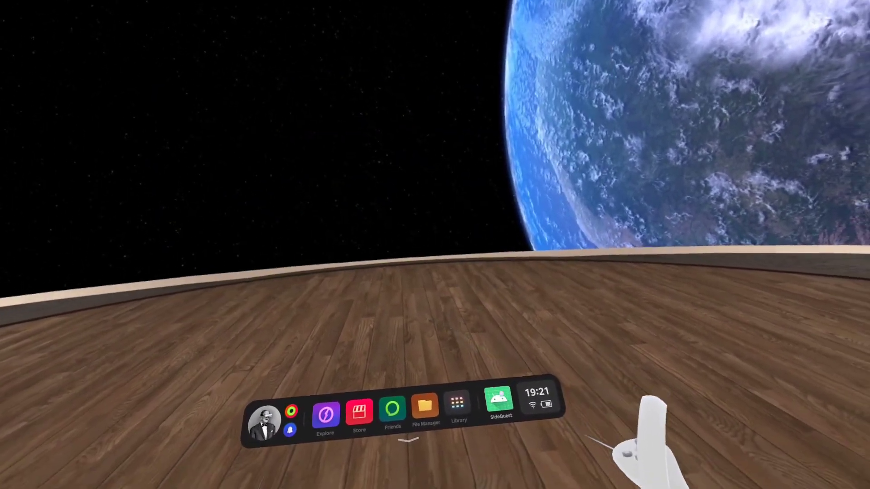
click(475, 444)
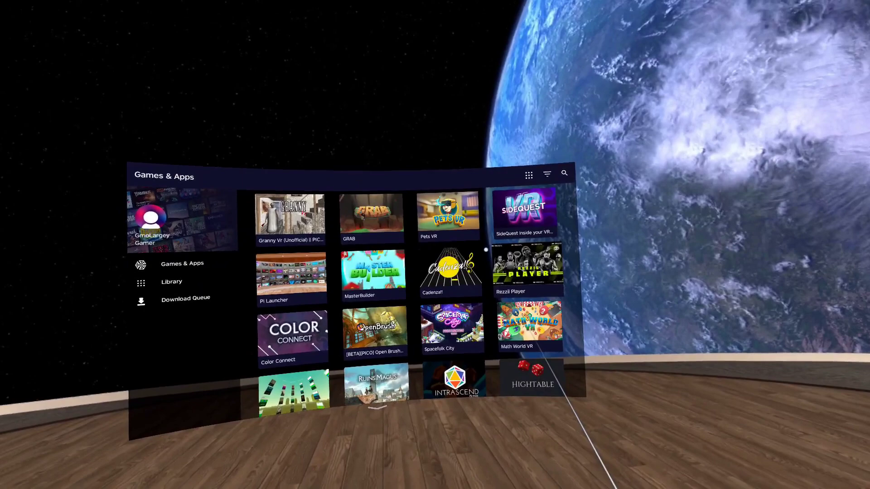
scroll(555, 358, down, 5)
scroll(487, 253, down, 10)
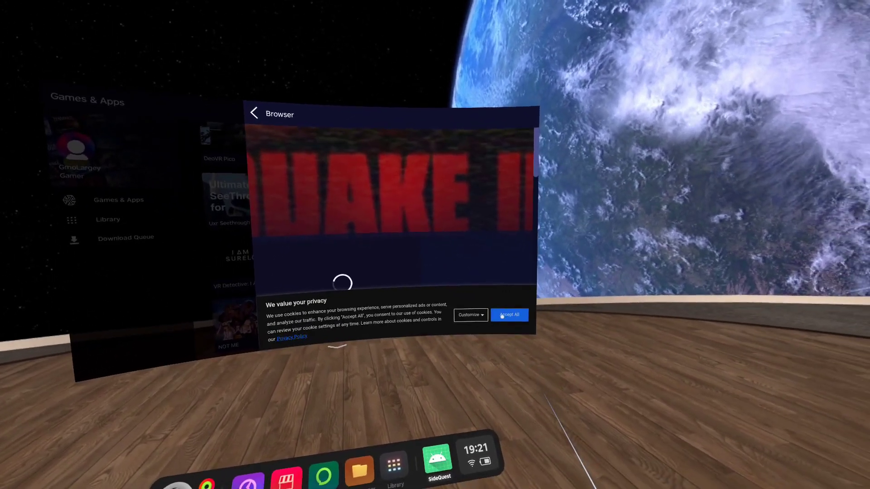
Accept the cookie notice and start DOWNLOAD APP (SIDELOAD) for Quake3Pico.
click(507, 313)
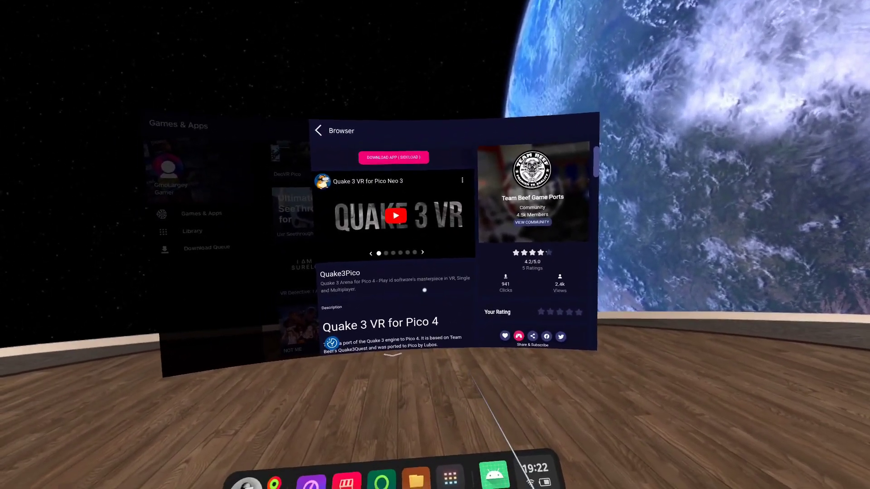
scroll(435, 285, down, 1)
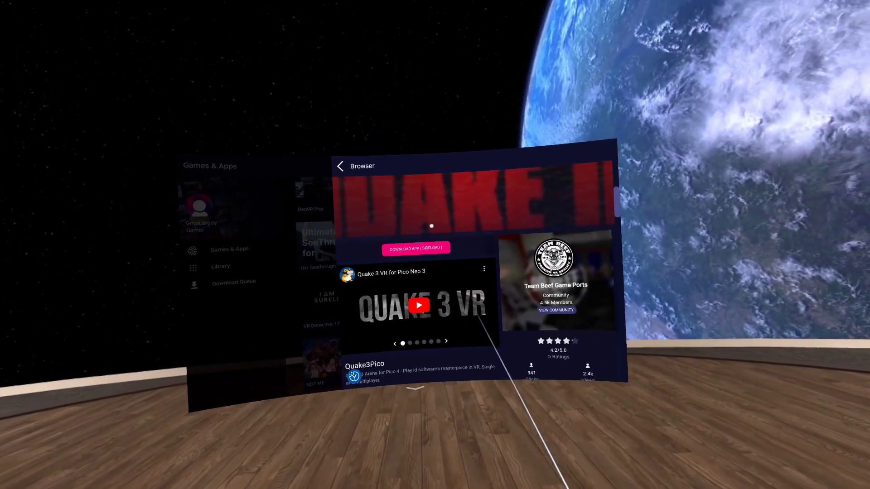
click(413, 244)
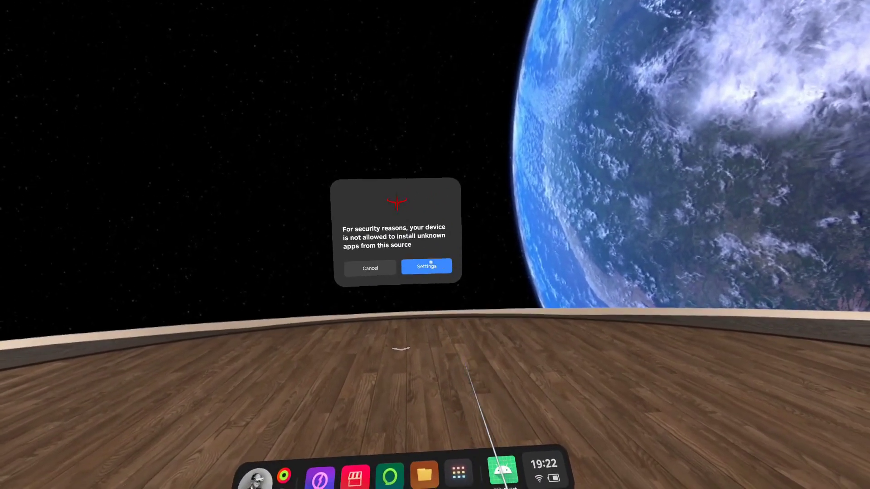
Turn on Allow from this source for SideQuest and return to confirm the Quake3Pico install.
click(430, 271)
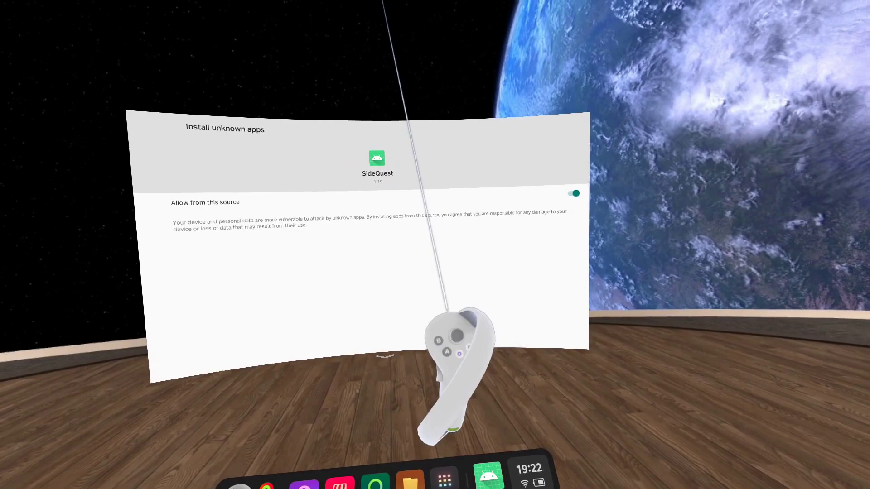
key(Escape)
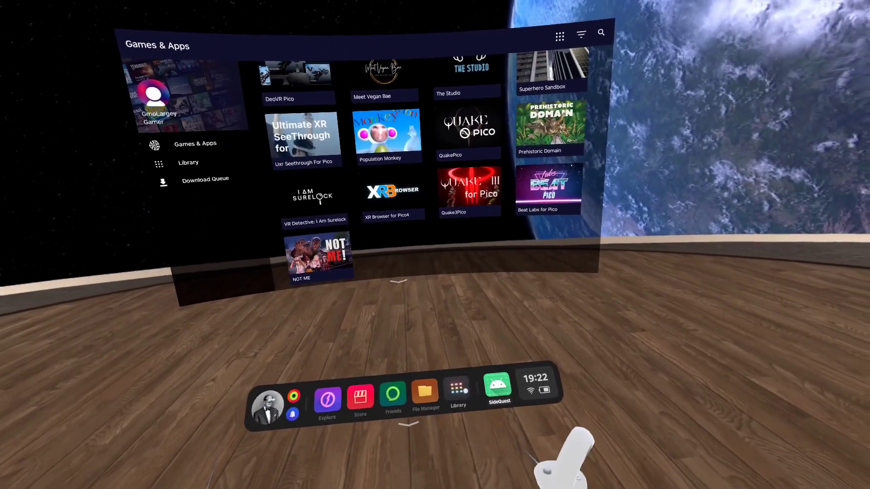
Confirm Quake3VR sits beside QuakeQuest under Unknown apps, then return to SideQuest's Games & Apps.
click(465, 405)
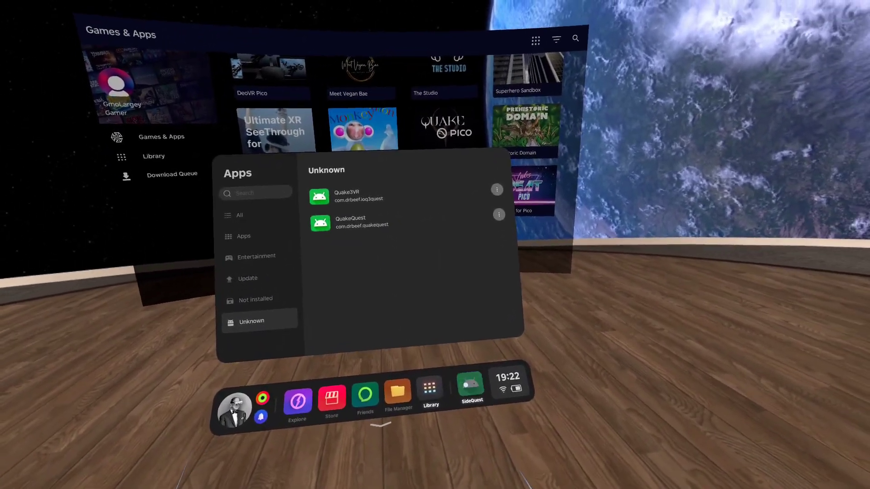
click(448, 428)
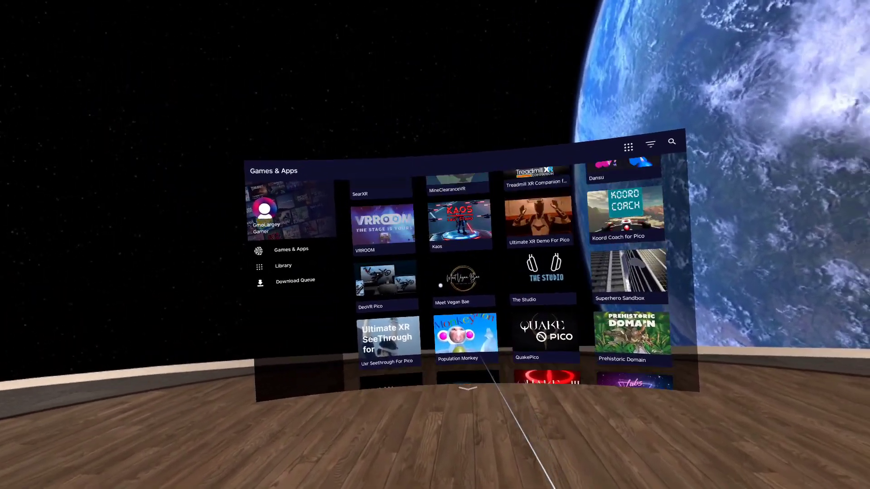
scroll(440, 285, up, 10)
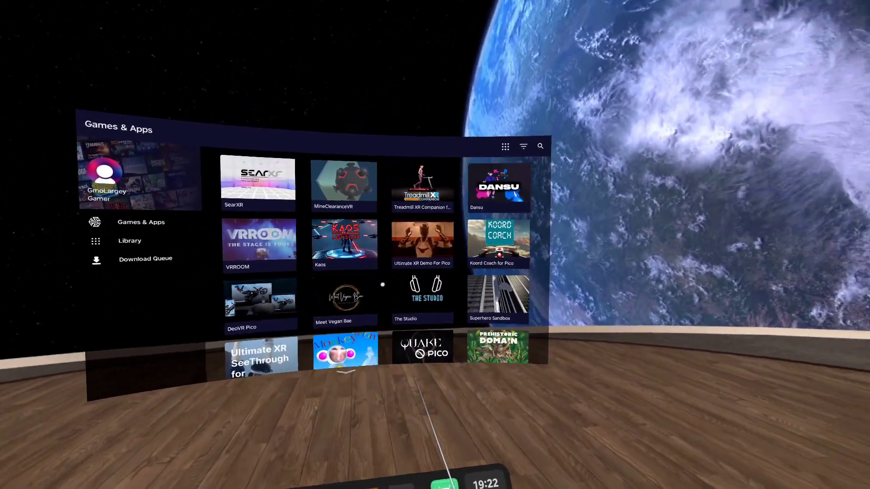
scroll(452, 239, up, 8)
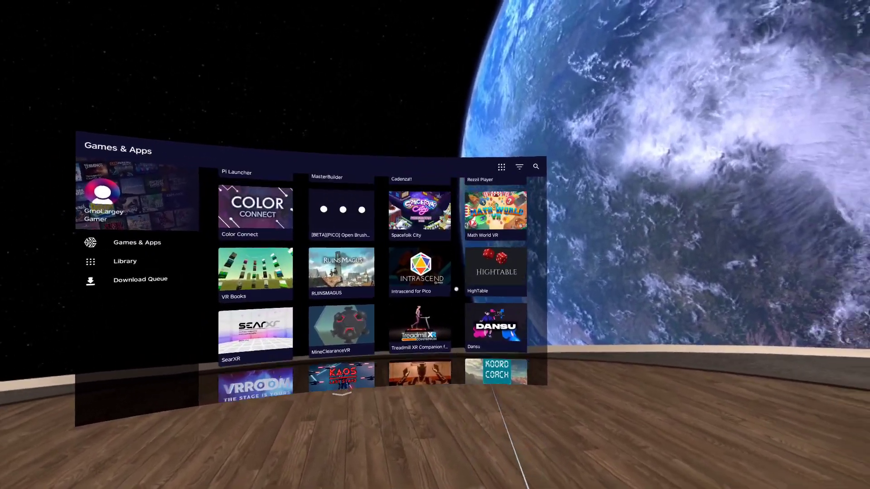
scroll(473, 378, up, 3)
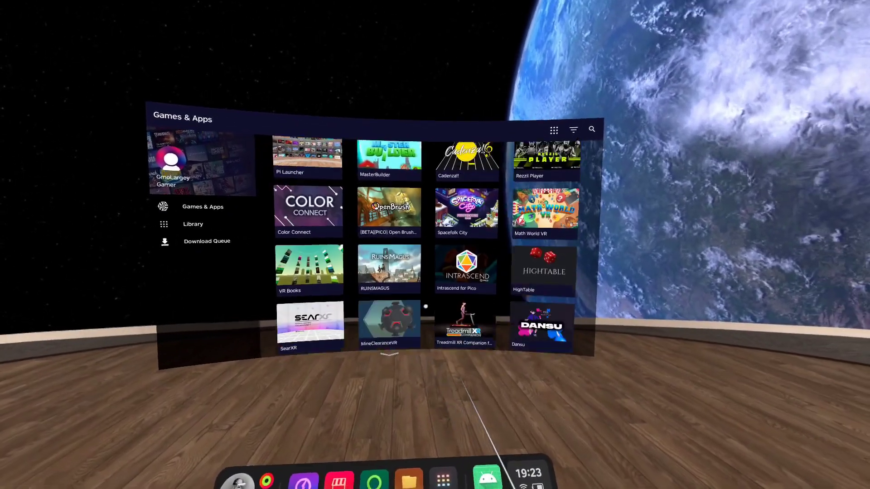
scroll(489, 333, down, 2)
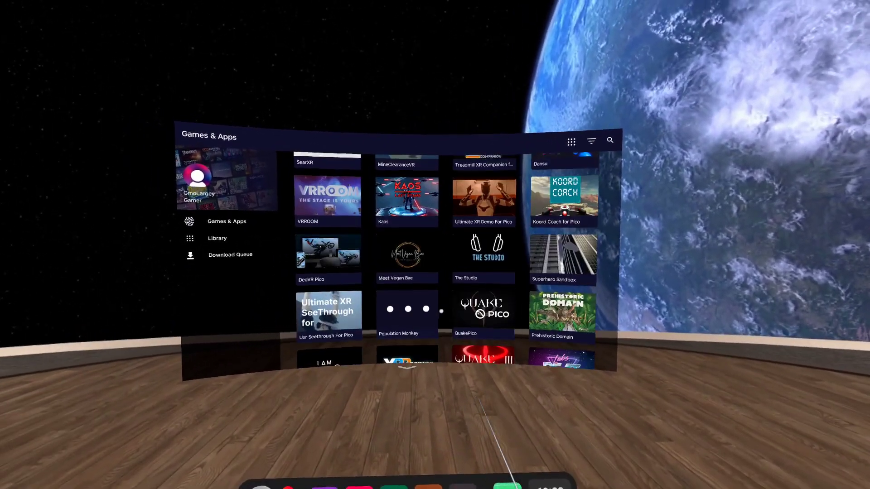
scroll(440, 311, down, 3)
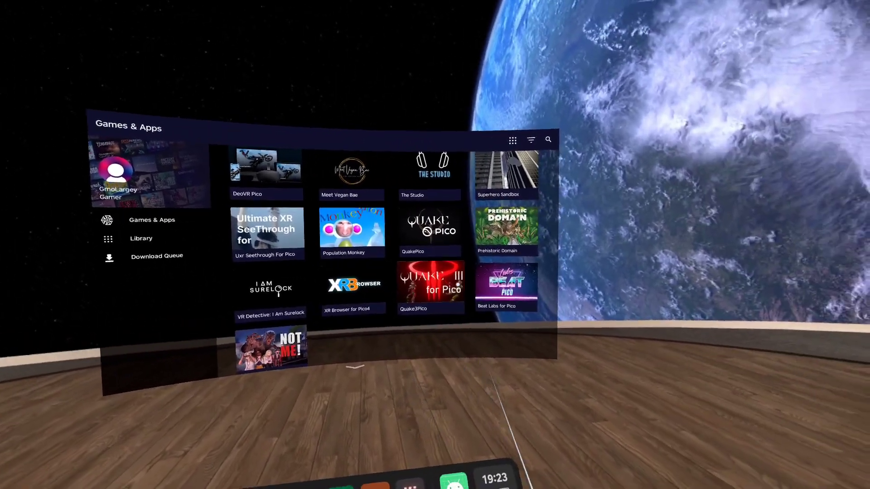
scroll(462, 318, up, 2)
scroll(471, 379, up, 3)
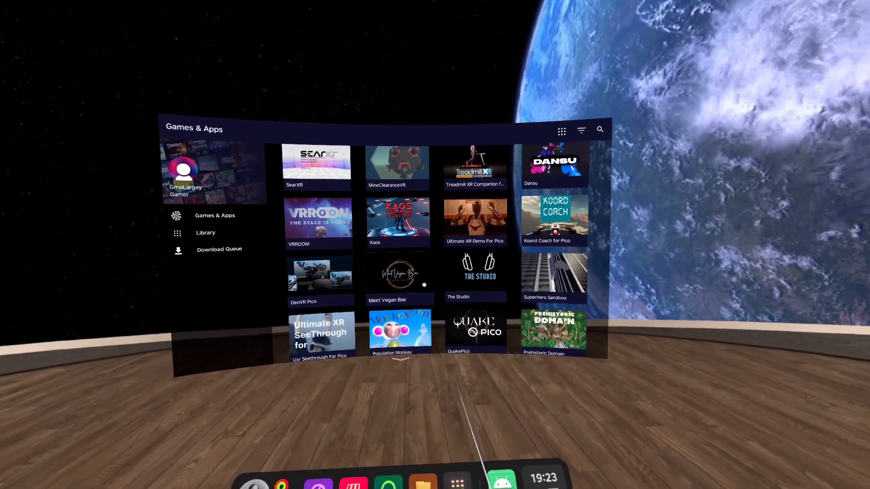
scroll(422, 308, up, 1)
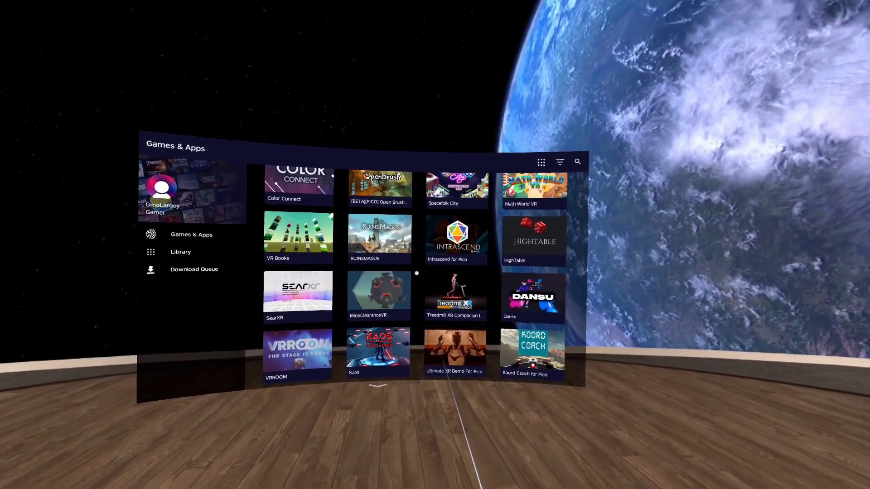
scroll(477, 275, up, 4)
scroll(402, 274, down, 5)
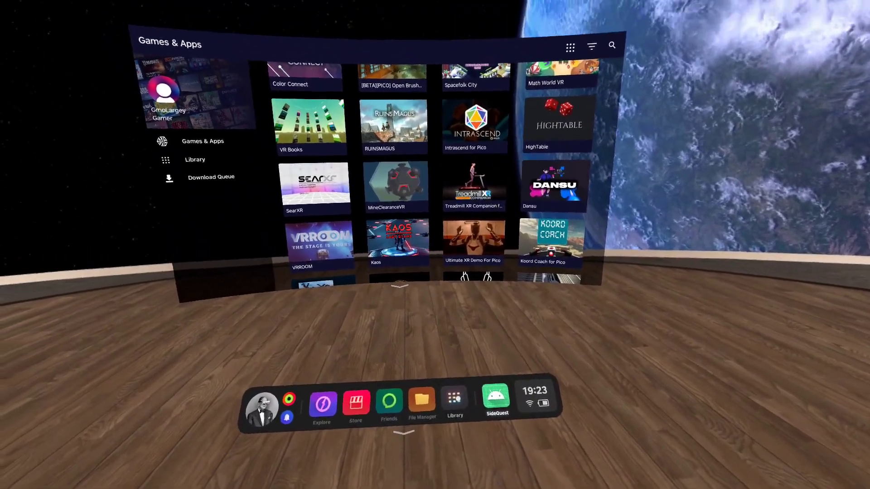
Close the Unknown apps list and SideQuest library, then launch Aurora Store from the Library.
click(479, 361)
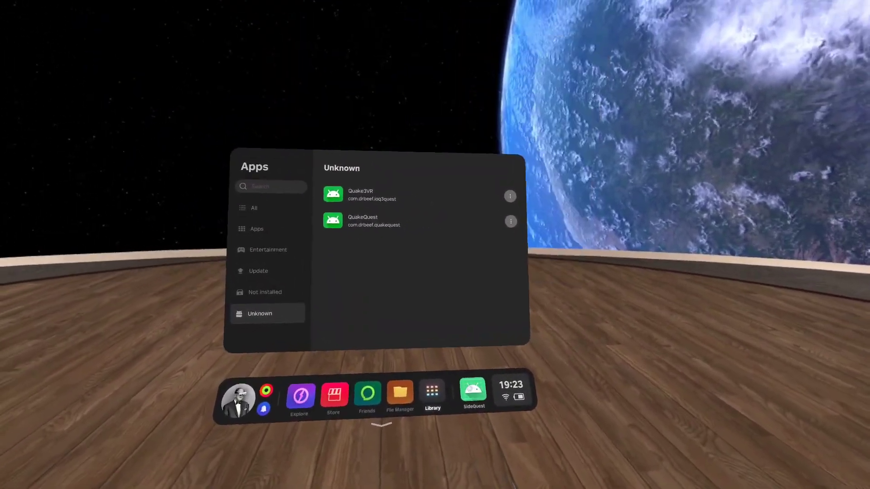
click(461, 372)
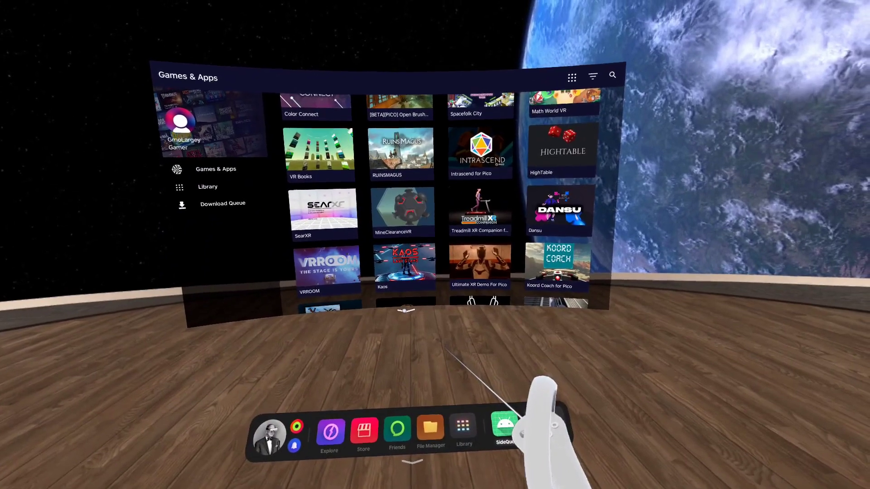
click(446, 352)
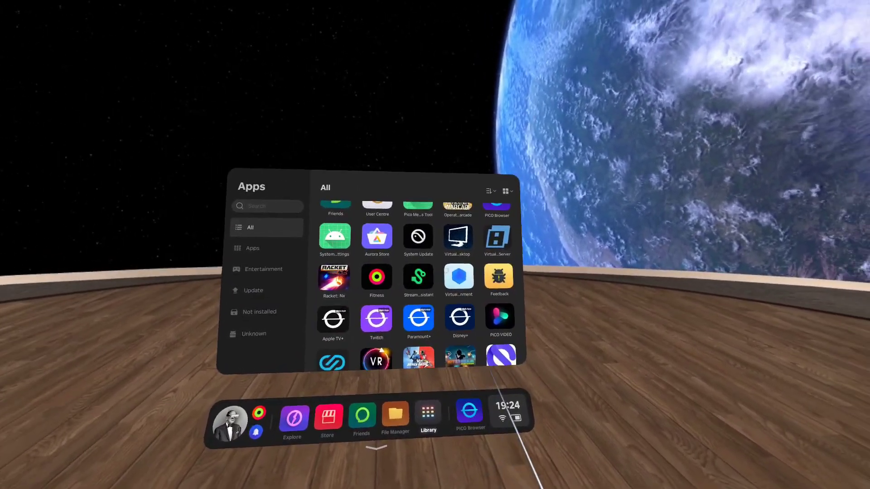
scroll(423, 294, down, 2)
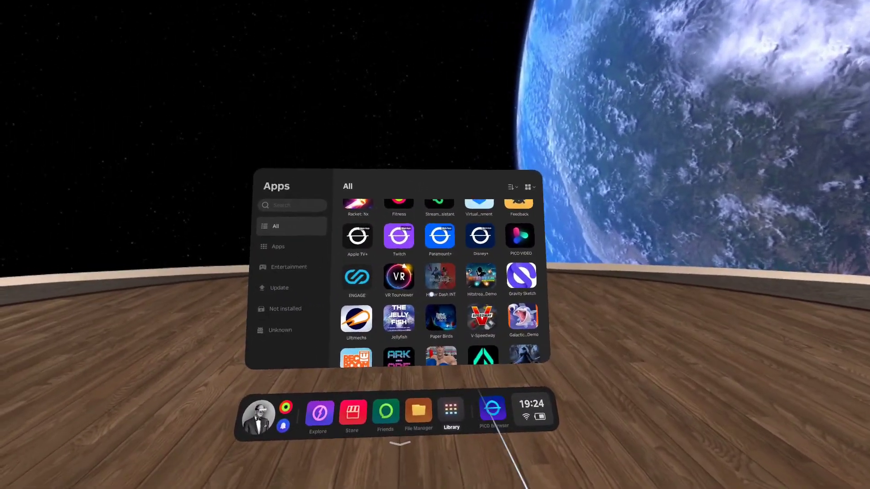
scroll(387, 282, up, 2)
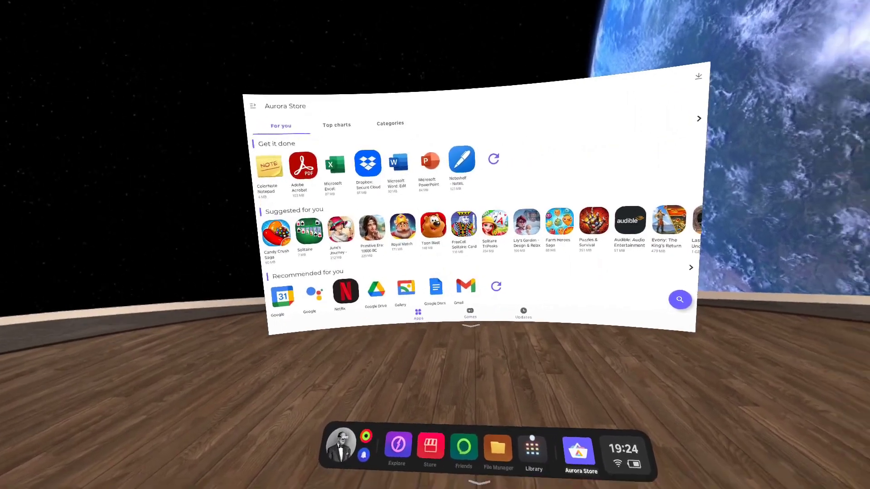
Search 'aurora' in a new PICO Browser tab and open the auroraoss.com site.
click(532, 448)
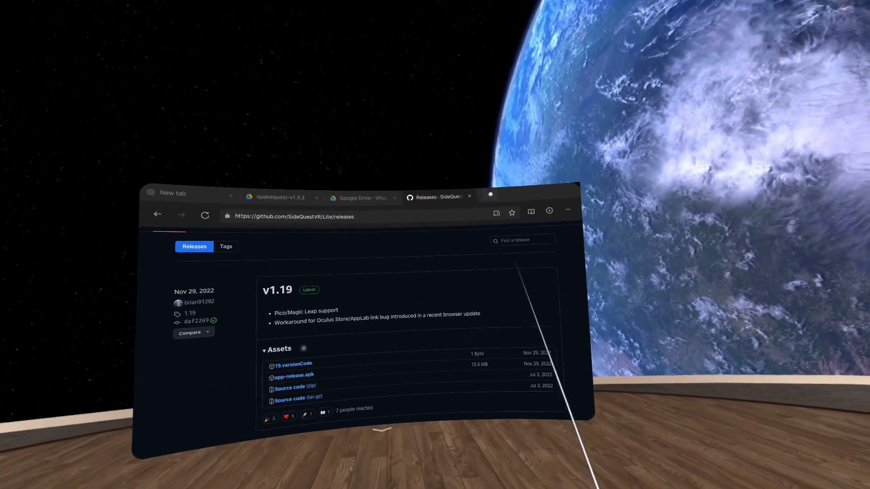
click(514, 191)
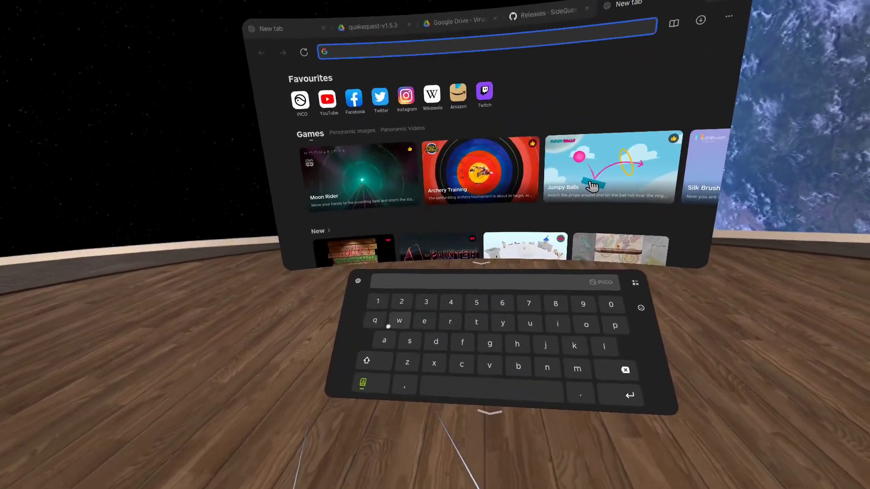
text(auro)
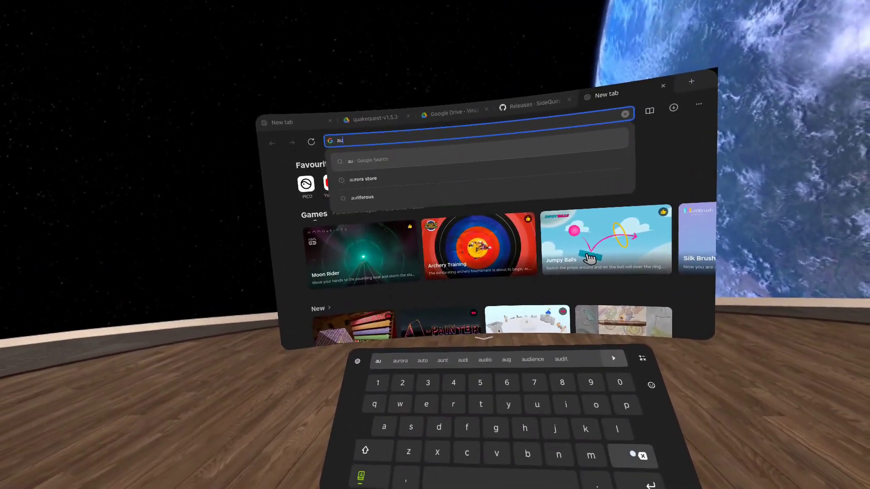
click(633, 454)
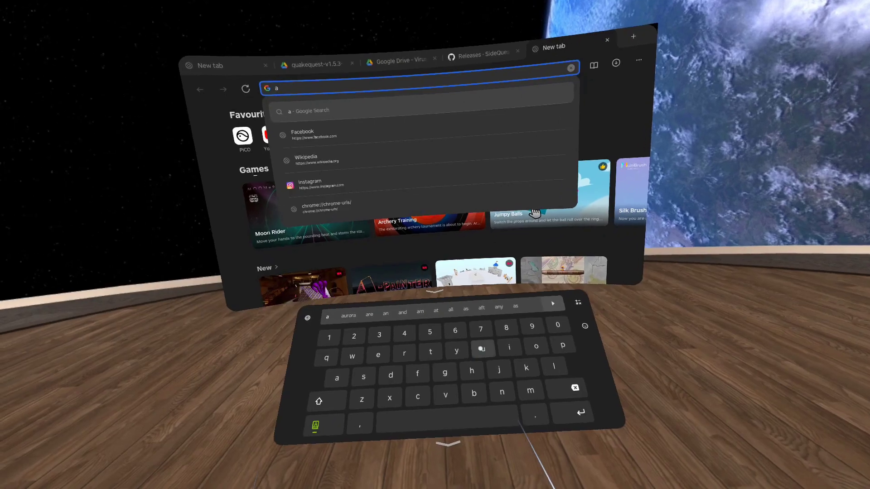
text(uro)
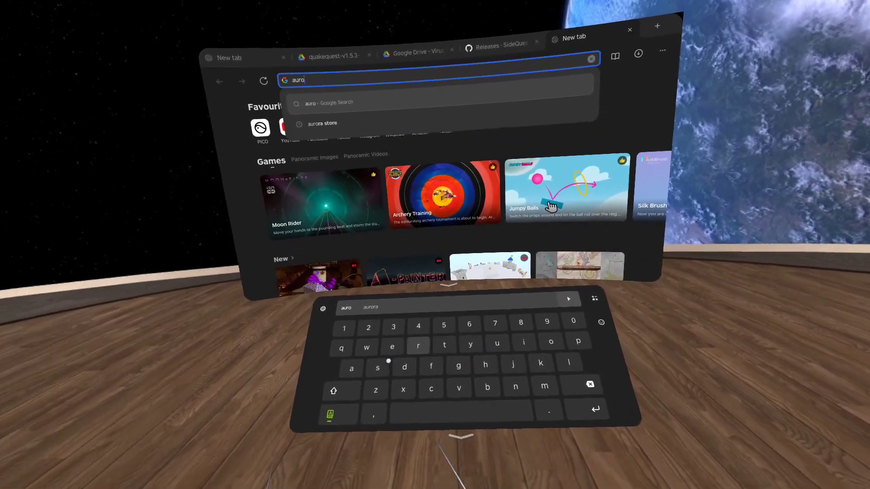
click(341, 325)
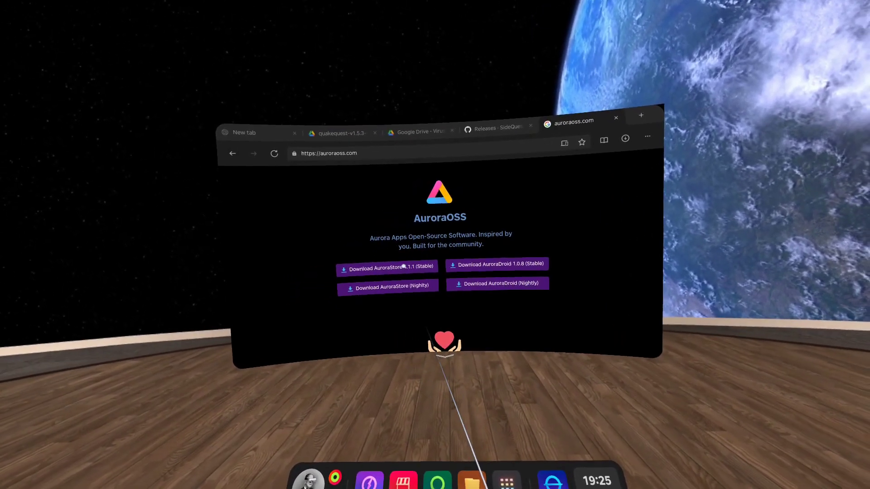
Download and install the AuroraStore 4.1.1 (Stable) APK, then launch it from the Library.
click(395, 274)
click(407, 275)
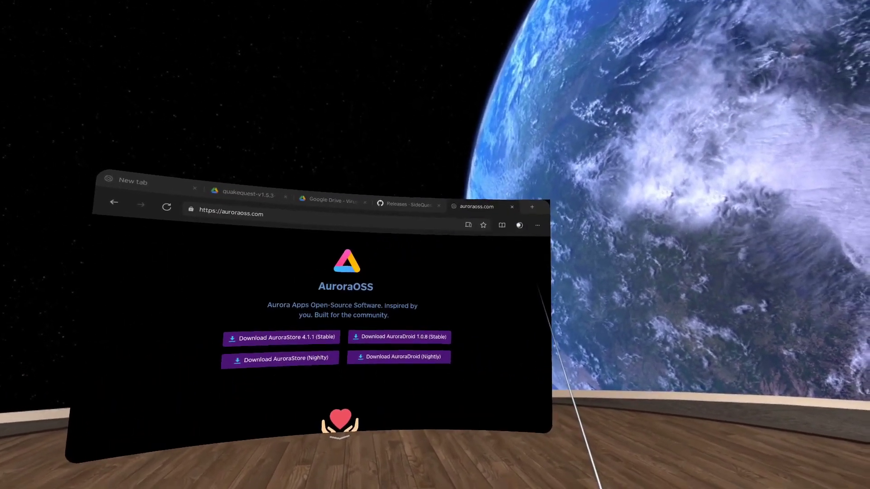
click(522, 224)
click(470, 244)
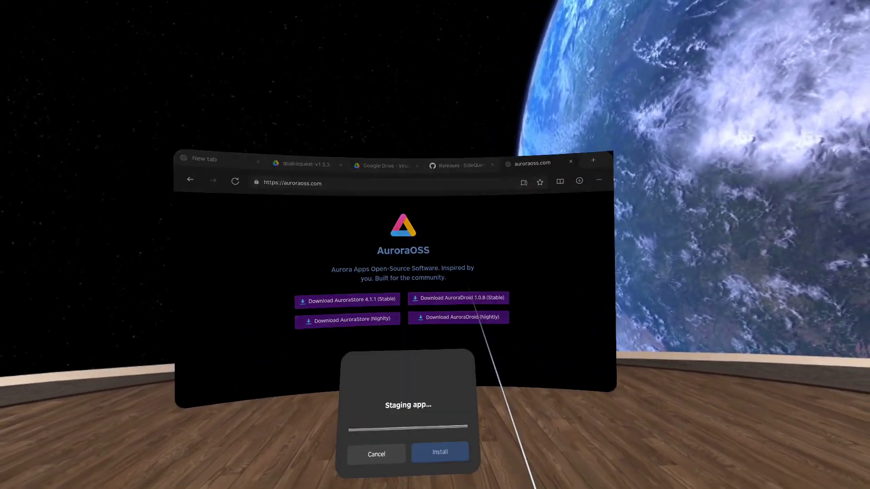
click(431, 366)
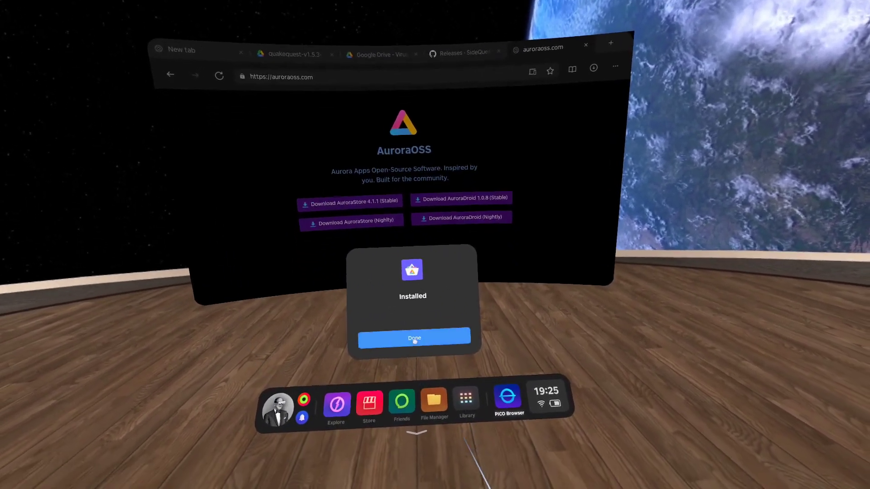
click(414, 372)
click(454, 392)
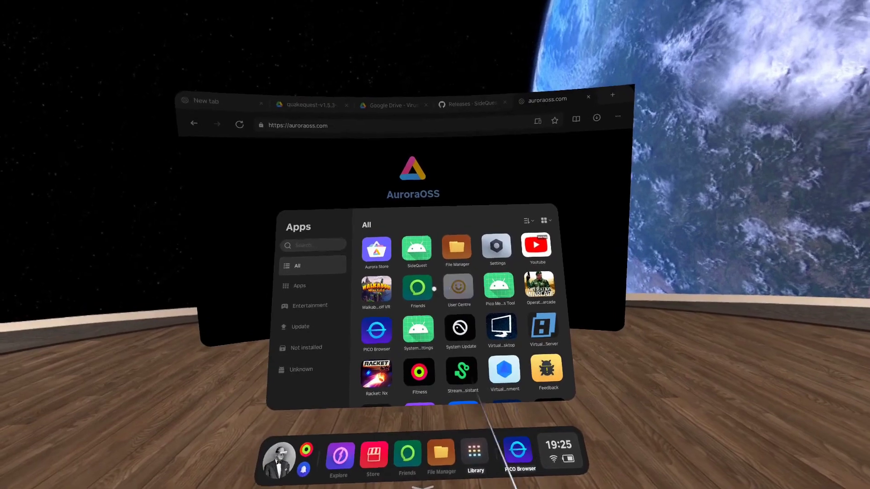
click(420, 381)
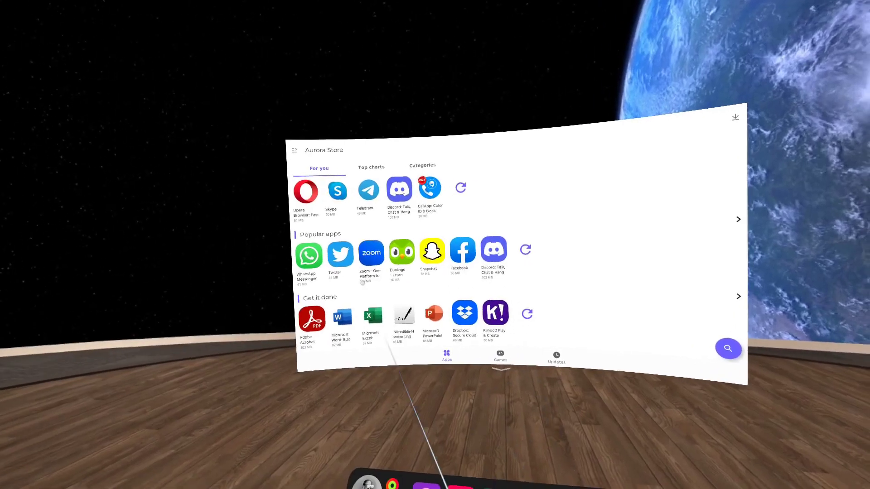
Scroll Aurora Store's For you page past Get it done, Editors' Choice and Communication apps.
scroll(420, 303, down, 3)
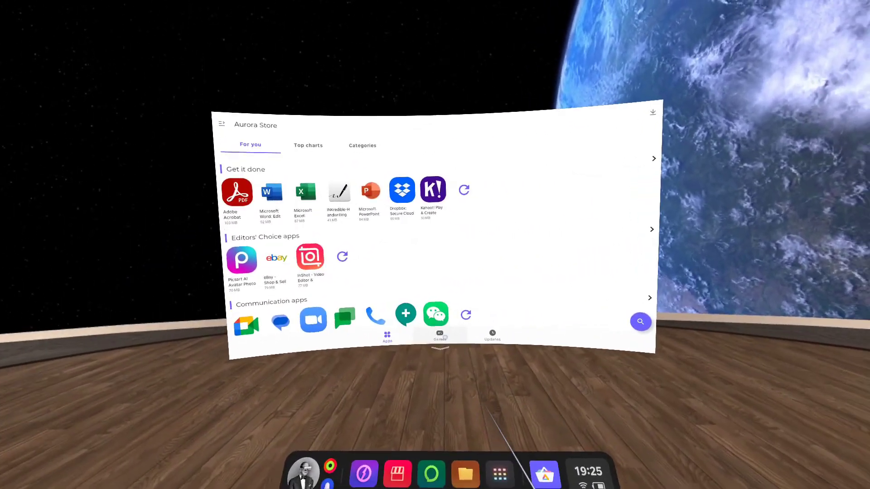
Switch Aurora Store to Games and browse Recommended for you, Non-stop action and Multiplayer rows.
click(442, 339)
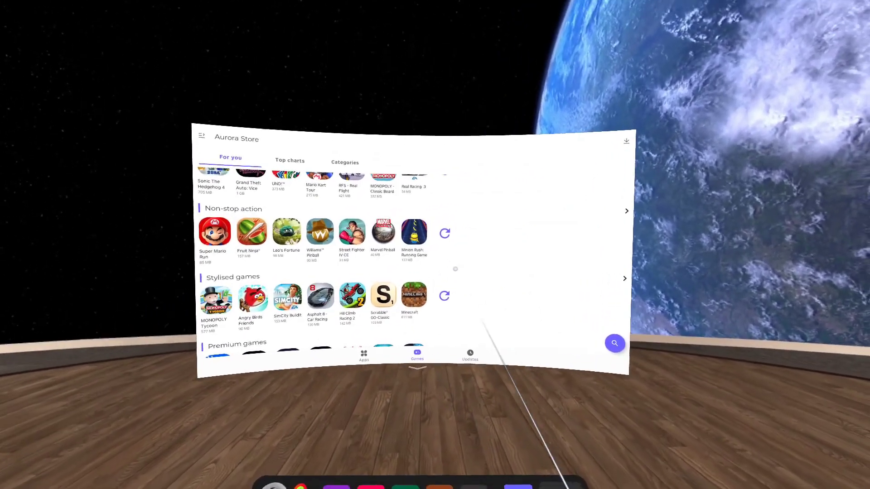
scroll(495, 288, down, 3)
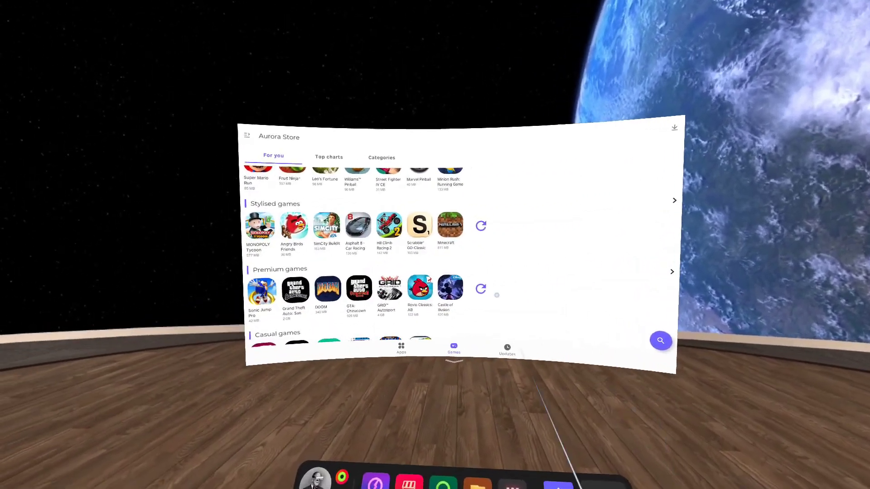
scroll(533, 287, down, 3)
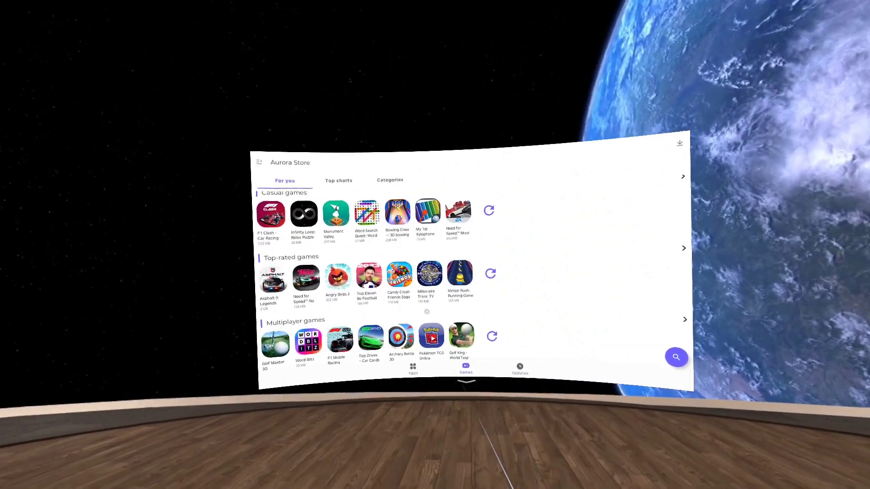
scroll(407, 213, up, 3)
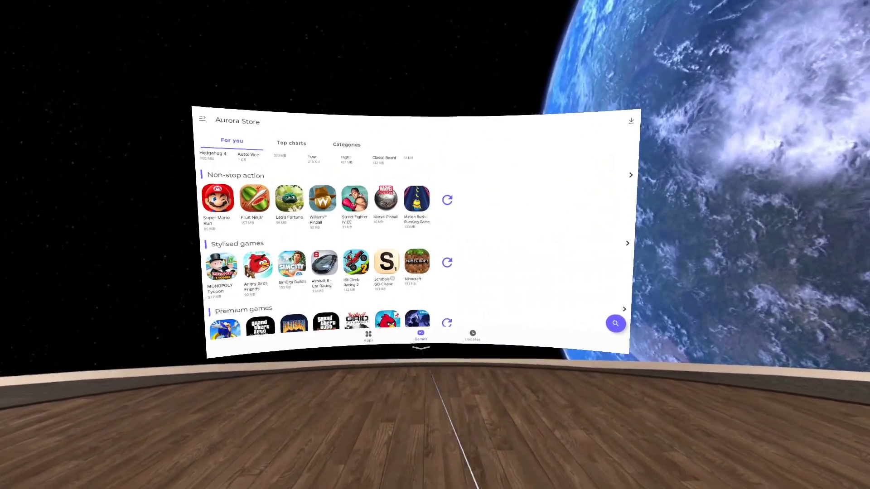
scroll(440, 291, up, 2)
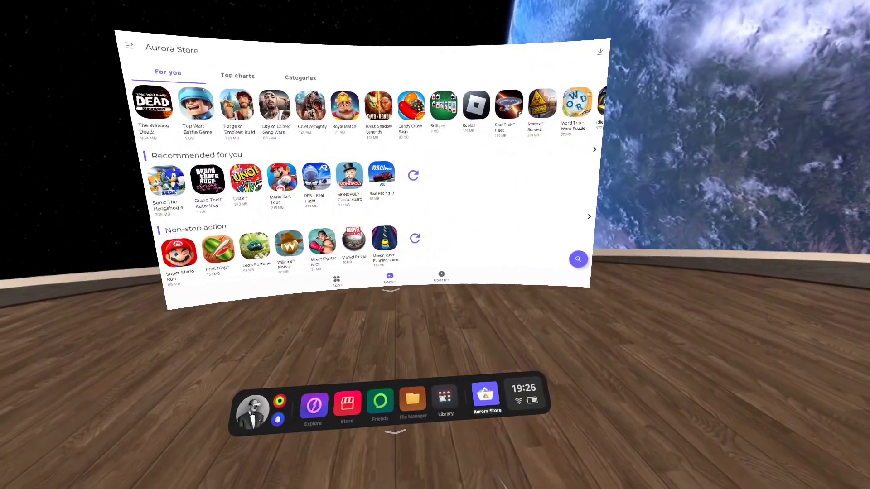
click(456, 446)
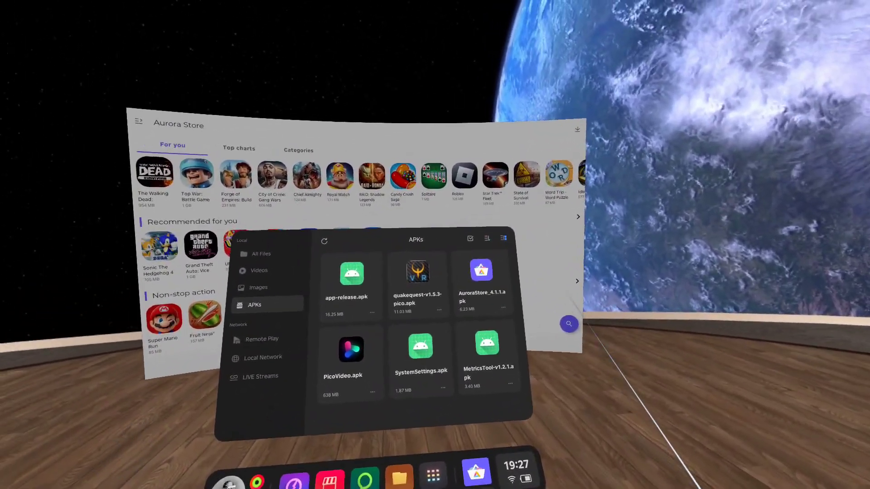
click(580, 267)
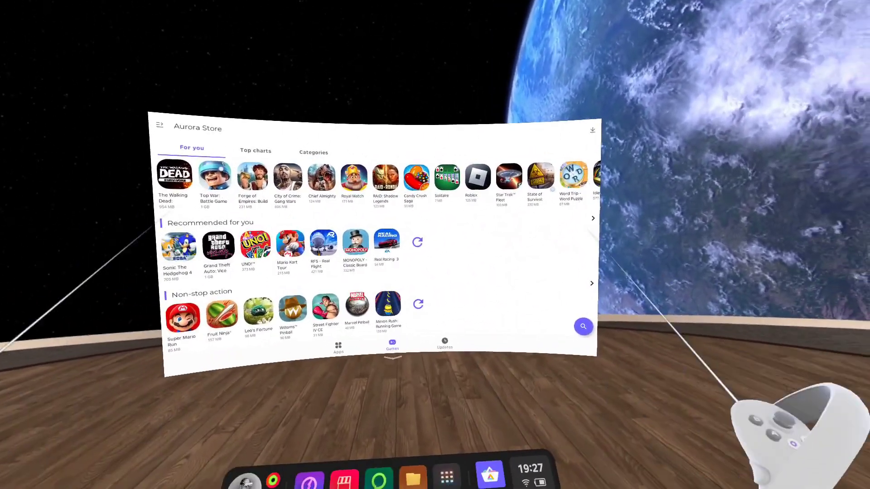